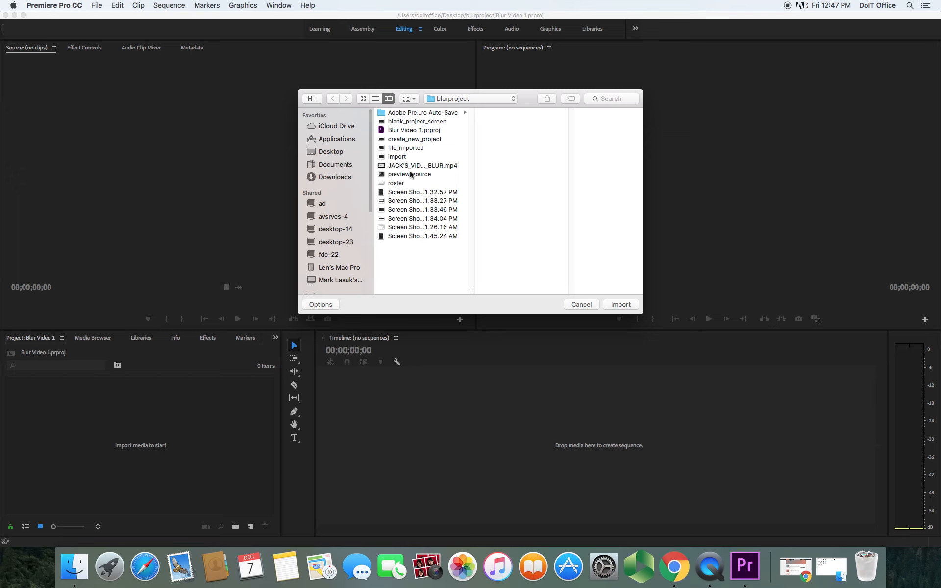
Import JACK'S_VIDEO_4_BLUR.mp4 into the project and create a sequence from it on the timeline
click(410, 167)
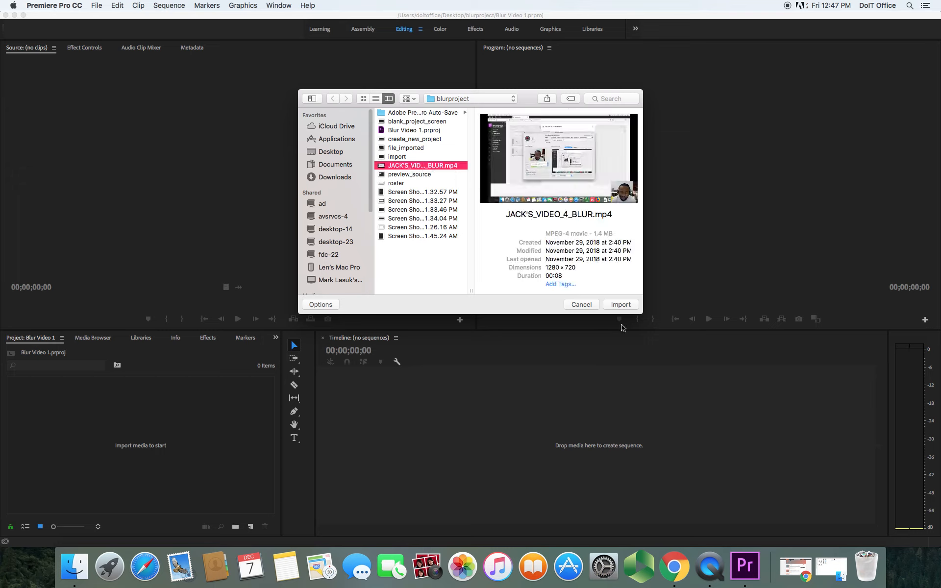
click(620, 305)
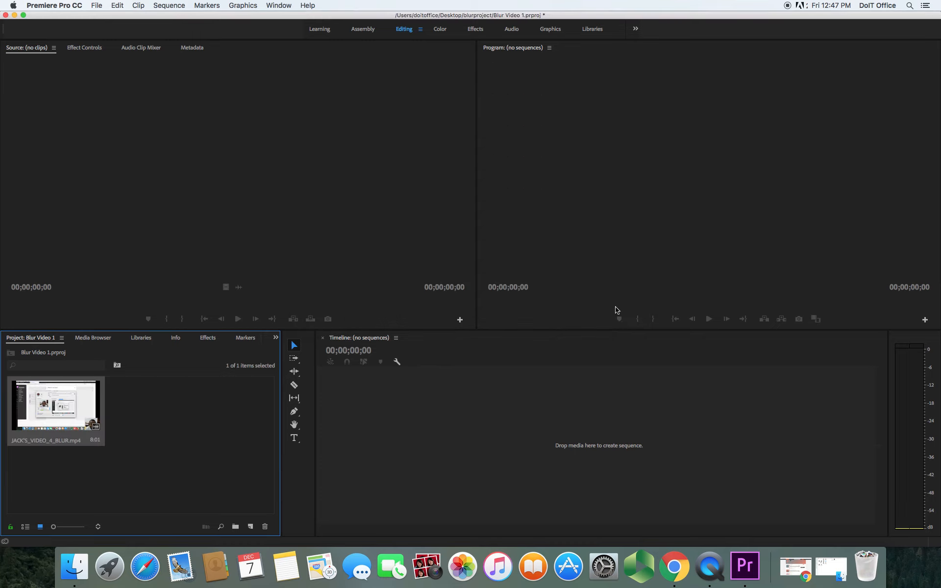
click(61, 411)
drag(60, 411, 410, 443)
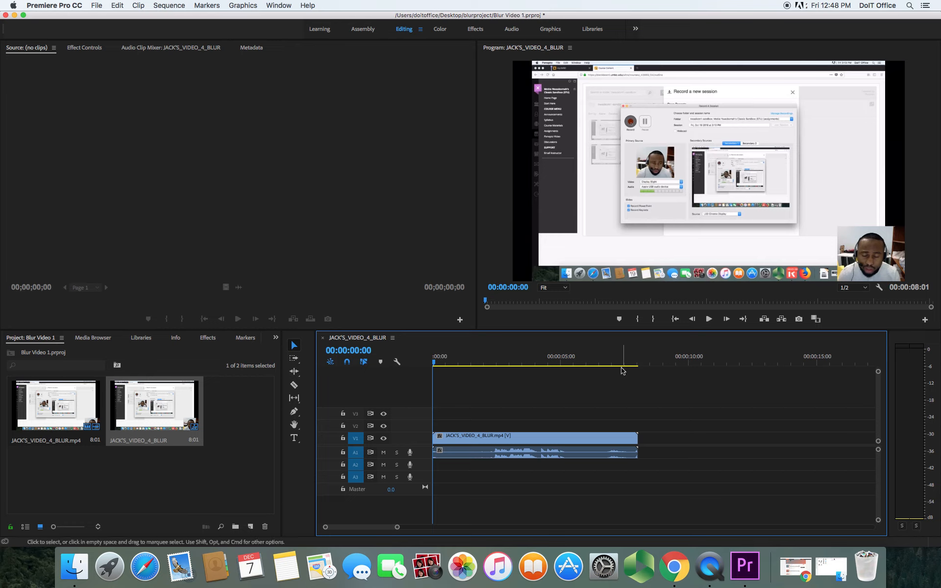
Duplicate the video clip onto track V2 above the original and select it
click(475, 440)
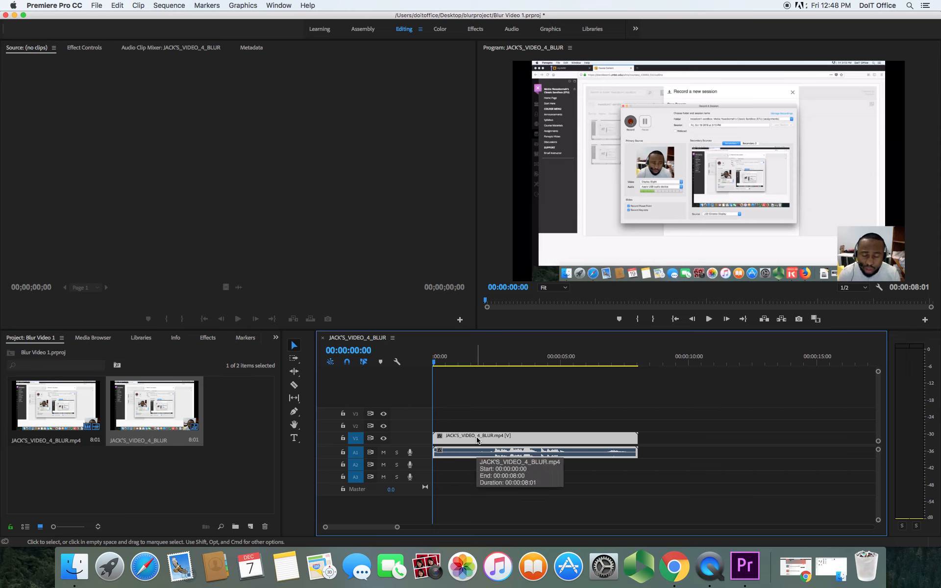
drag(478, 440, 479, 431)
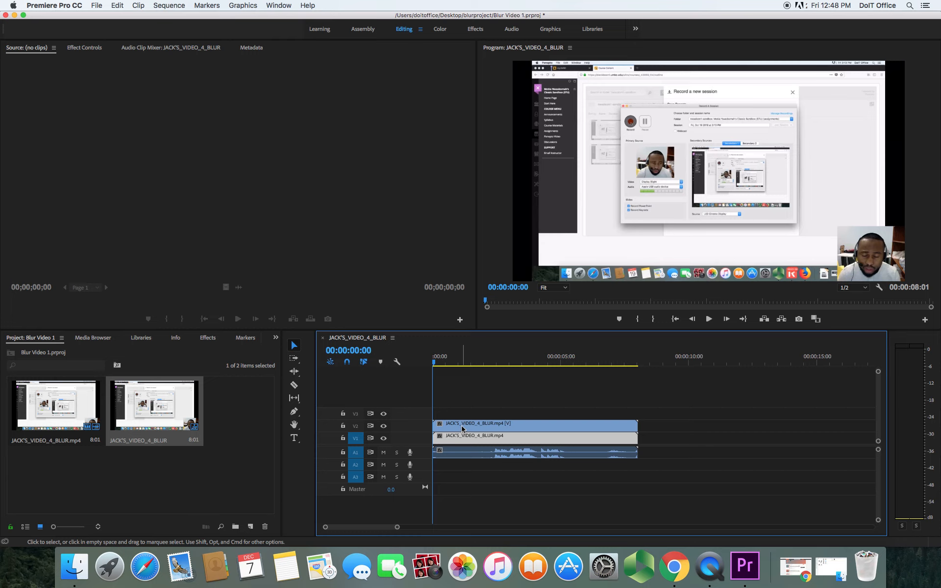
click(462, 428)
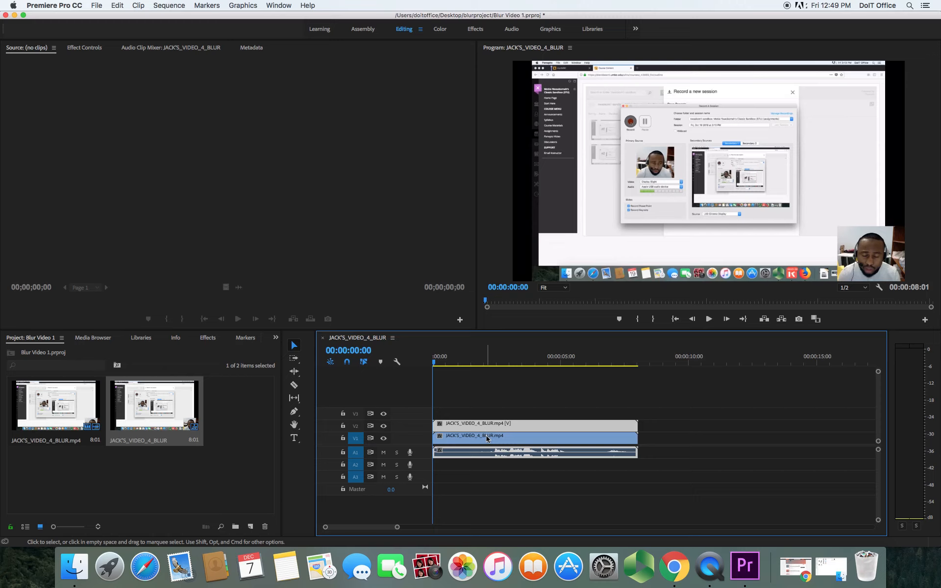
click(485, 431)
click(488, 434)
click(482, 436)
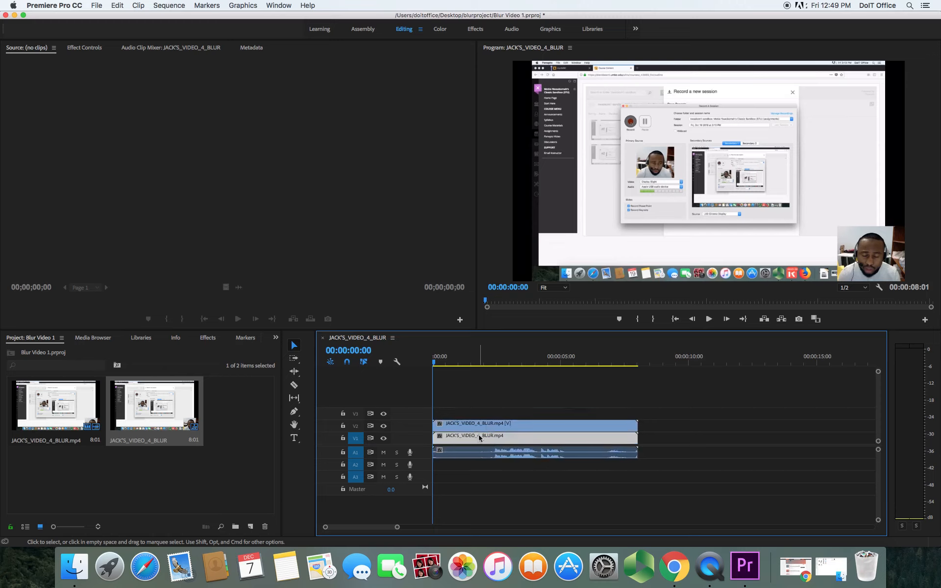
click(477, 430)
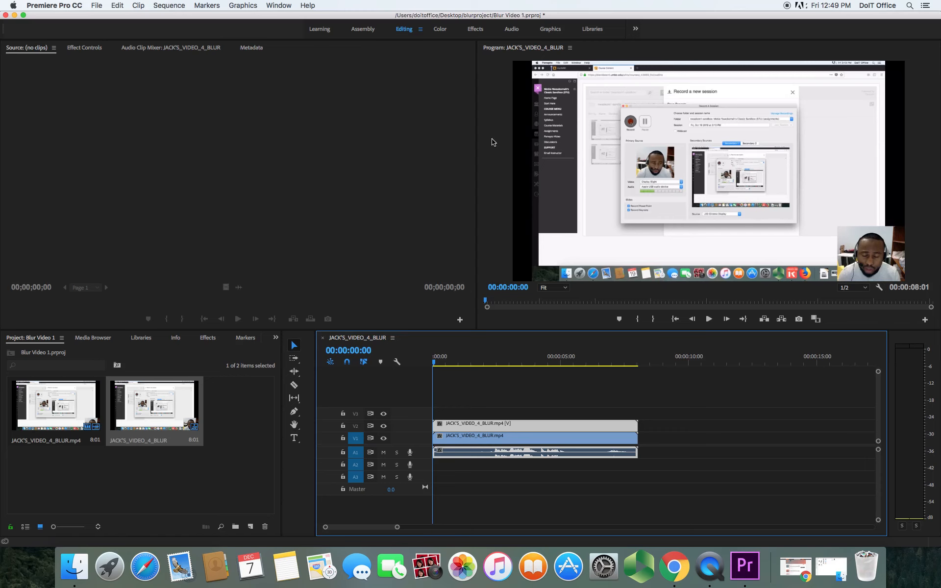
Search the effects for "gauss" and apply Gaussian Blur to the clip on V2
click(476, 29)
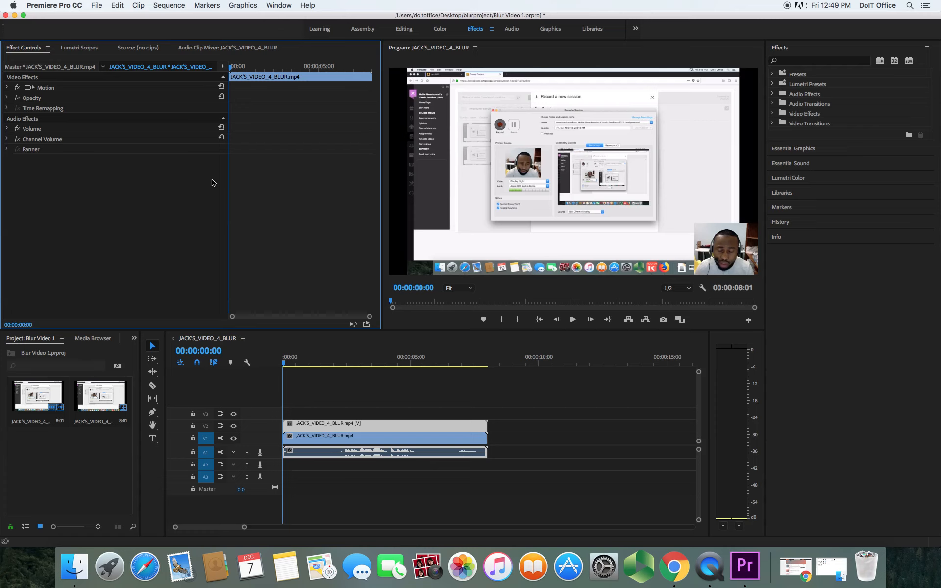
click(790, 61)
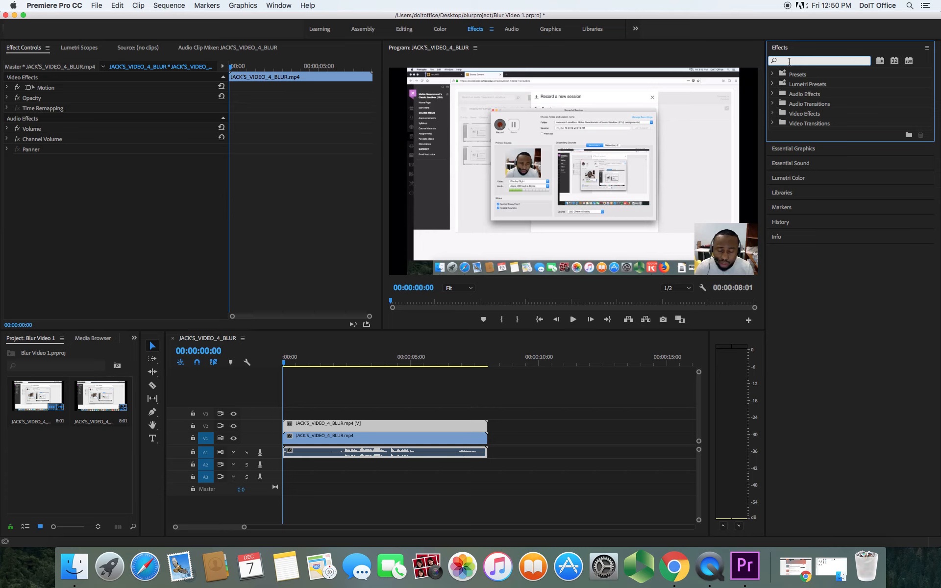
text(gauss)
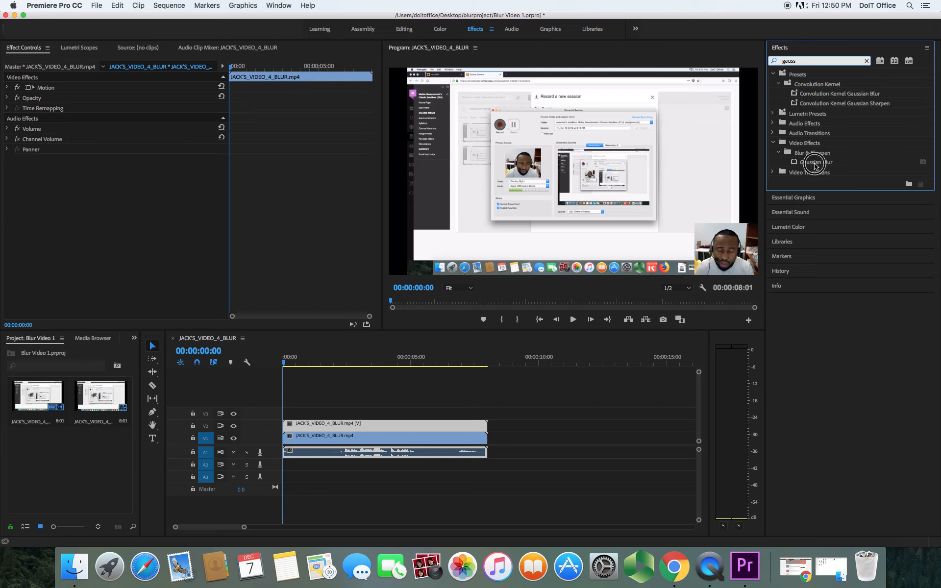
click(817, 163)
click(816, 164)
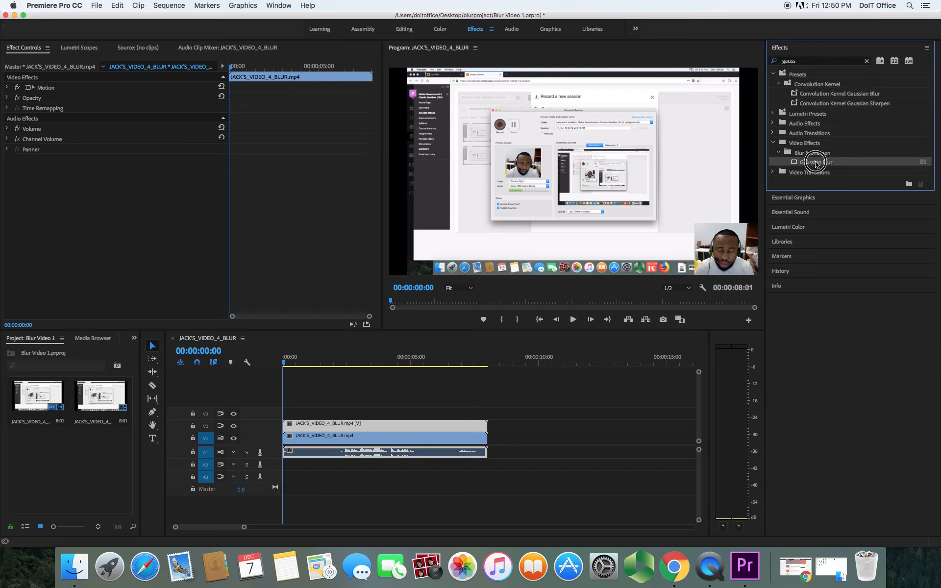
drag(816, 165, 449, 428)
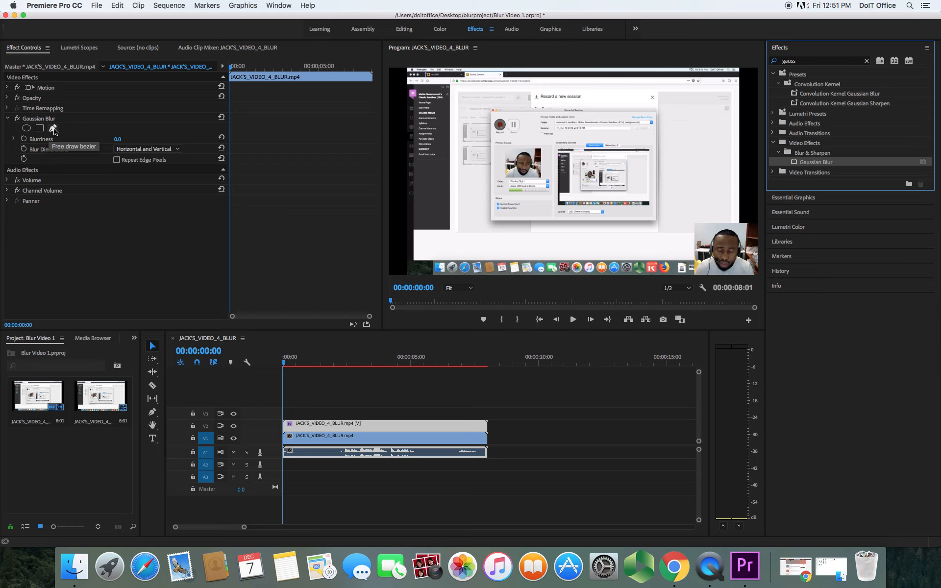
Create an ellipse mask on the Gaussian Blur and fit it over the face in the recording dialog
click(27, 130)
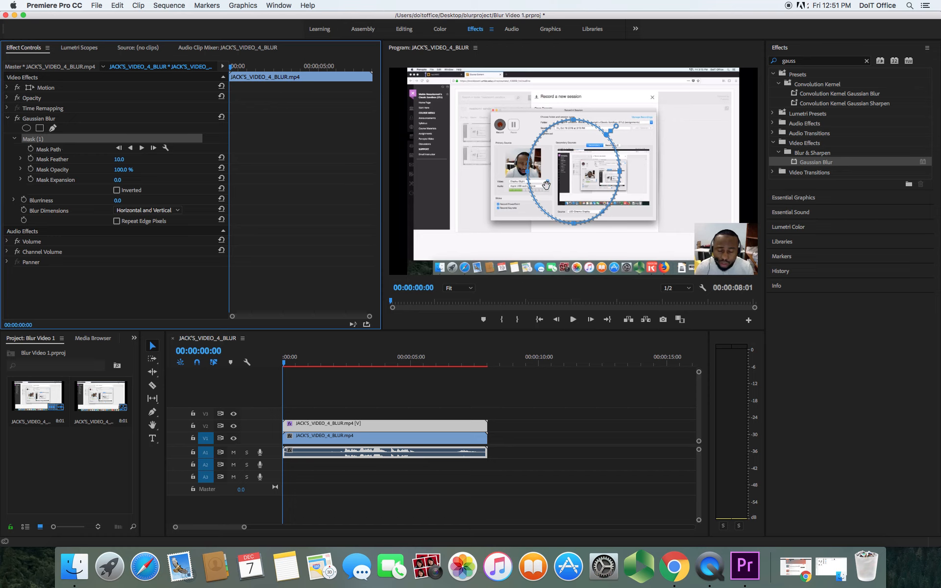
drag(566, 183, 538, 182)
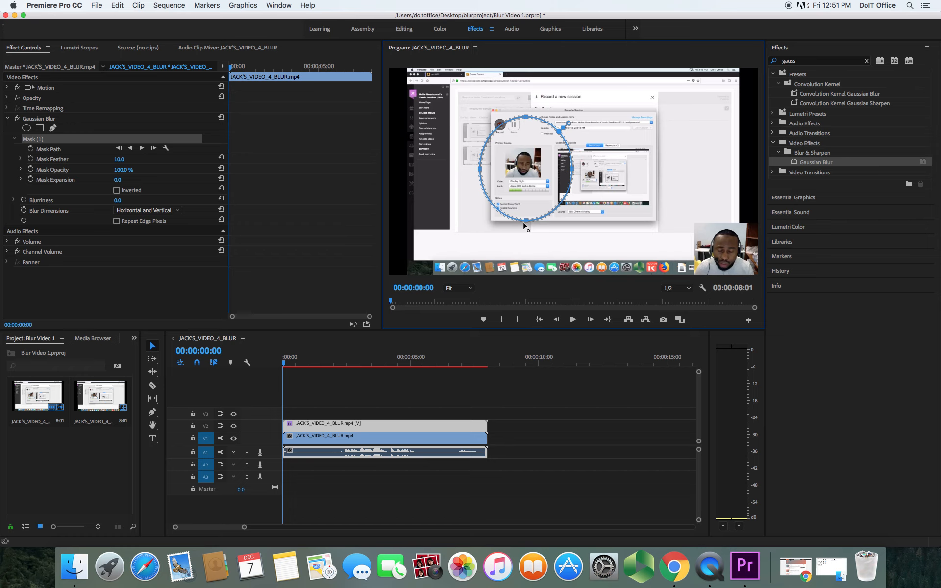
drag(525, 220, 530, 197)
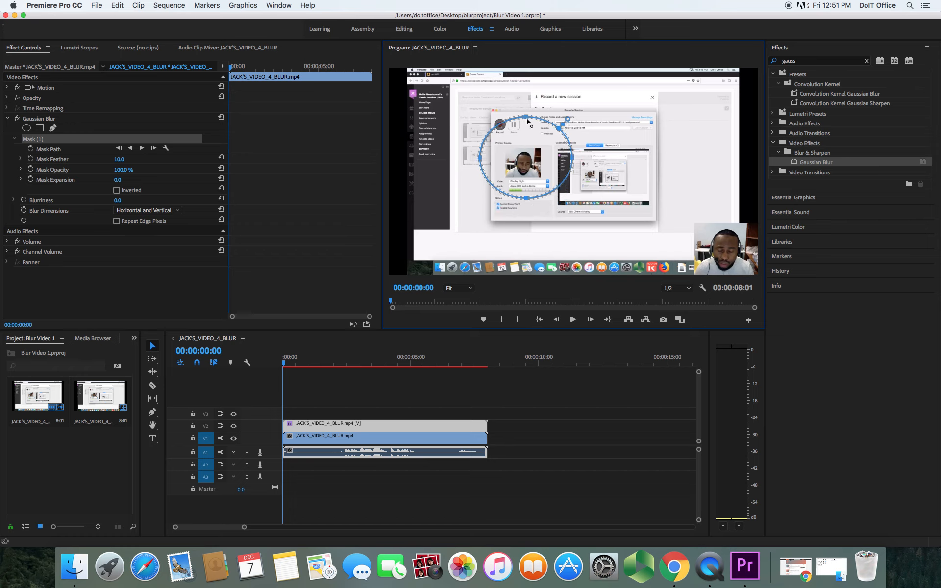
drag(526, 118, 525, 141)
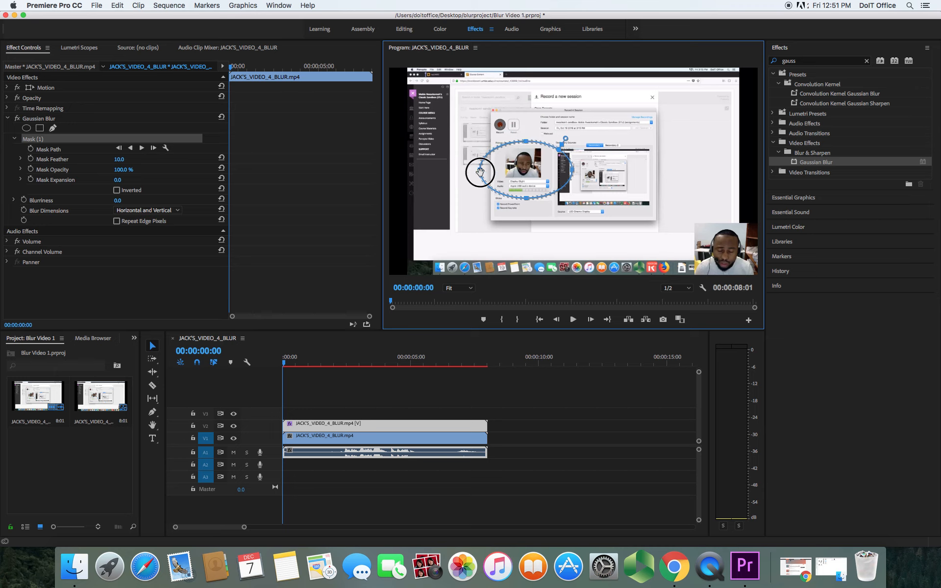
drag(480, 171, 507, 169)
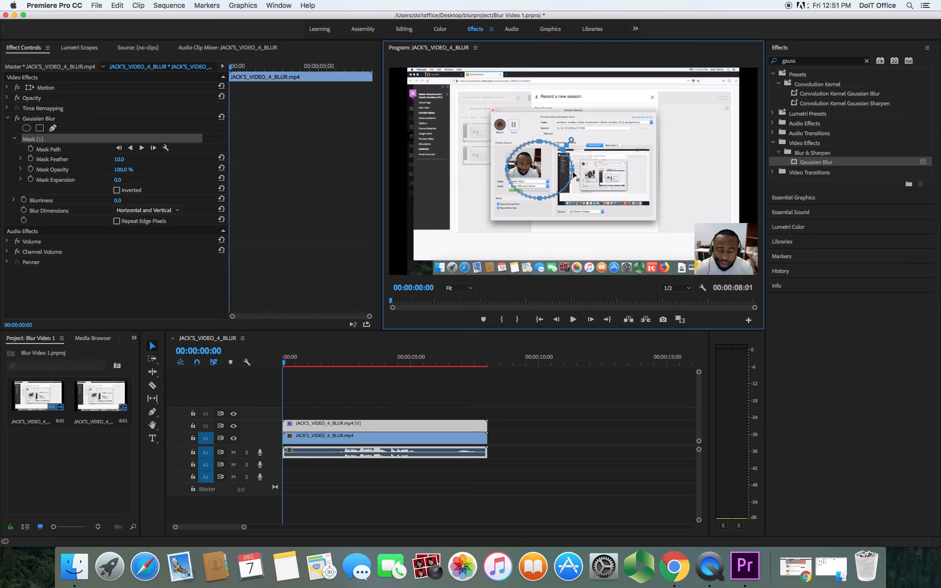
drag(573, 172, 504, 166)
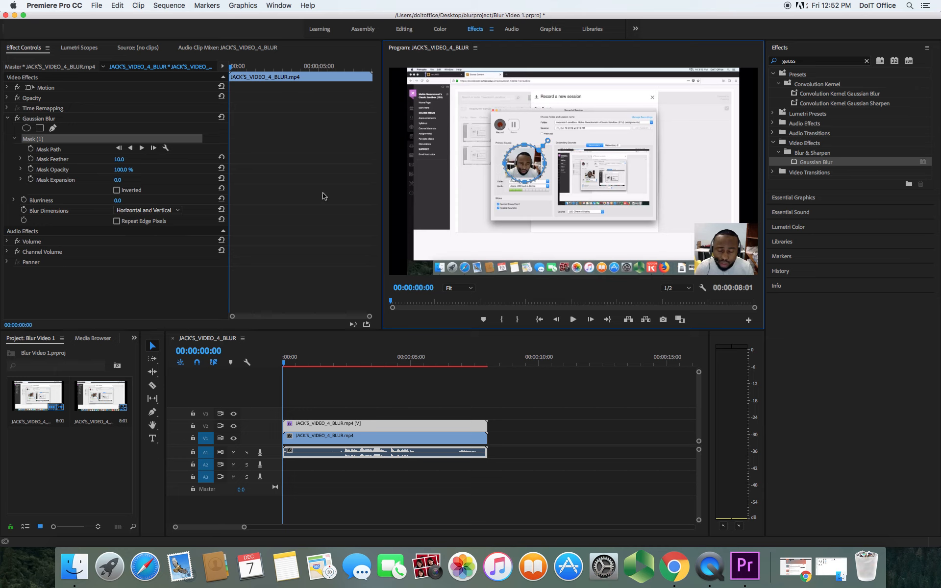
Set the blur's Blurriness to 75 and enable Repeat Edge Pixels
click(117, 201)
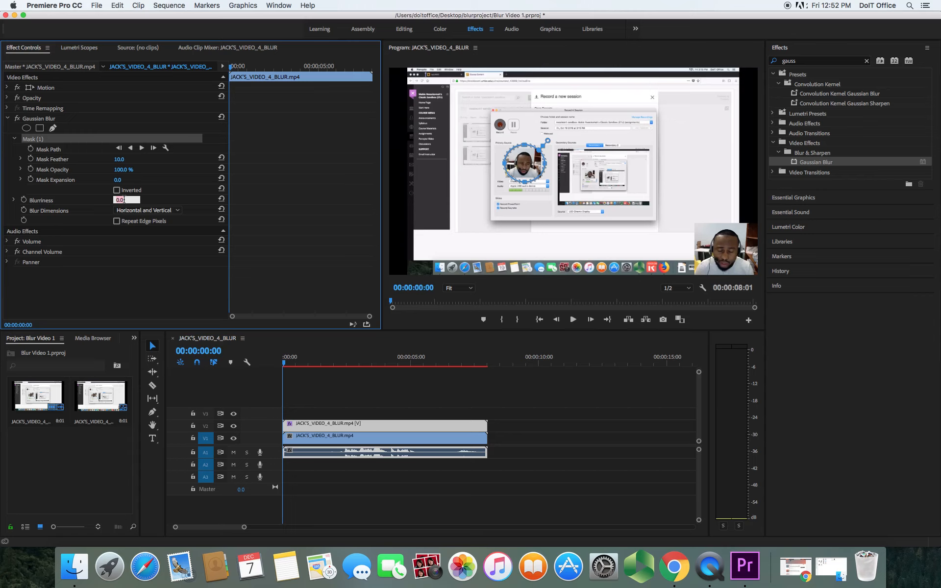
text(75)
click(126, 289)
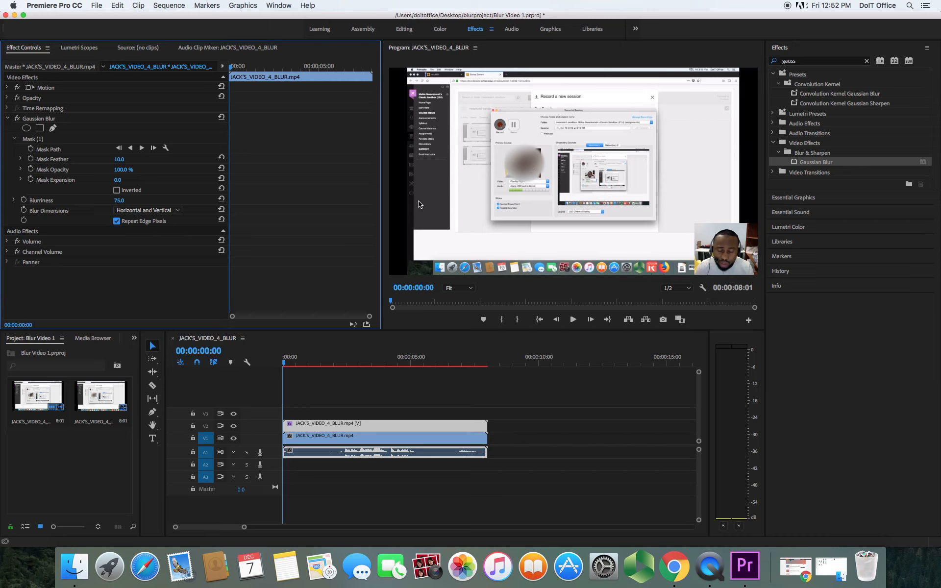
Nudge the first mask to better cover the face in the dialog
click(36, 141)
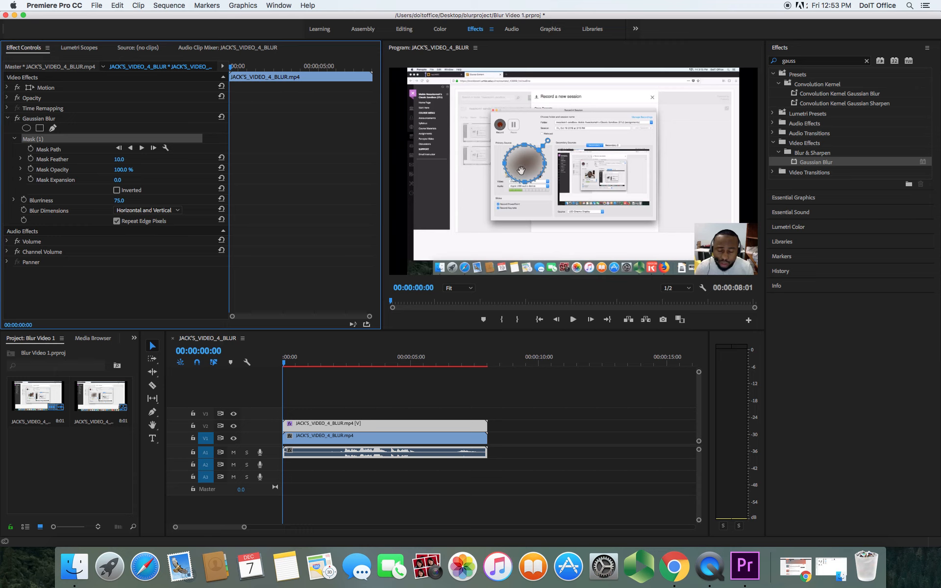
drag(525, 182, 549, 167)
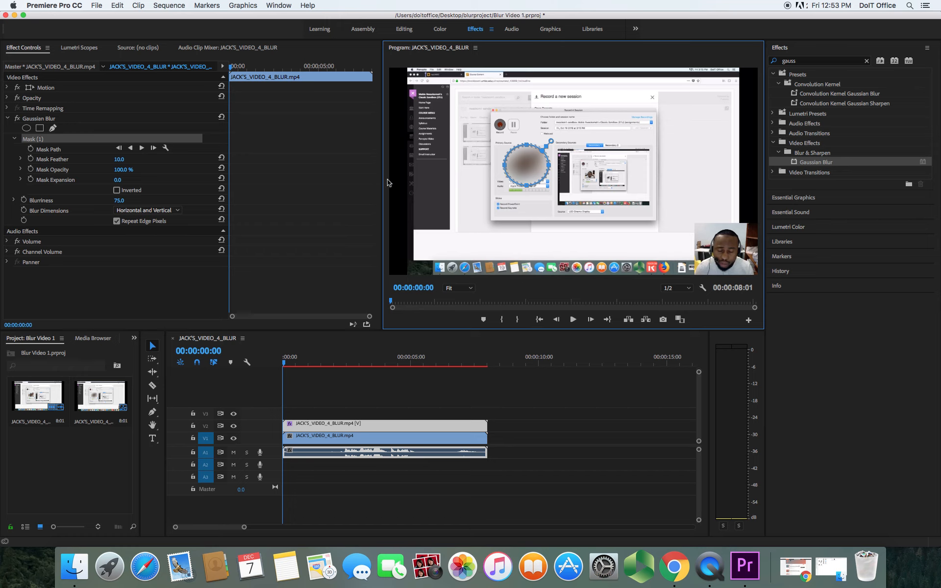
Add a second ellipse mask and fit it over the webcam face in the lower-right corner of the frame
click(27, 128)
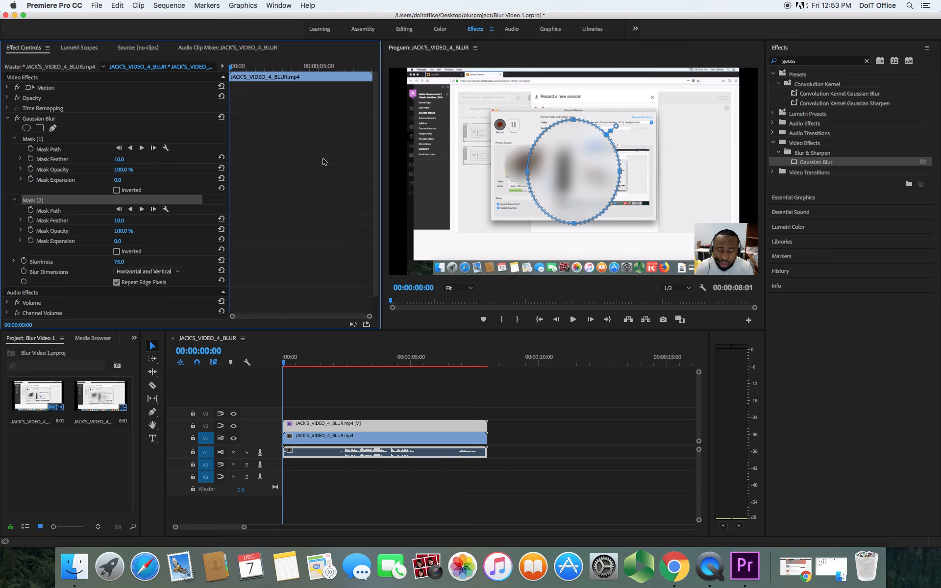
drag(571, 174, 701, 233)
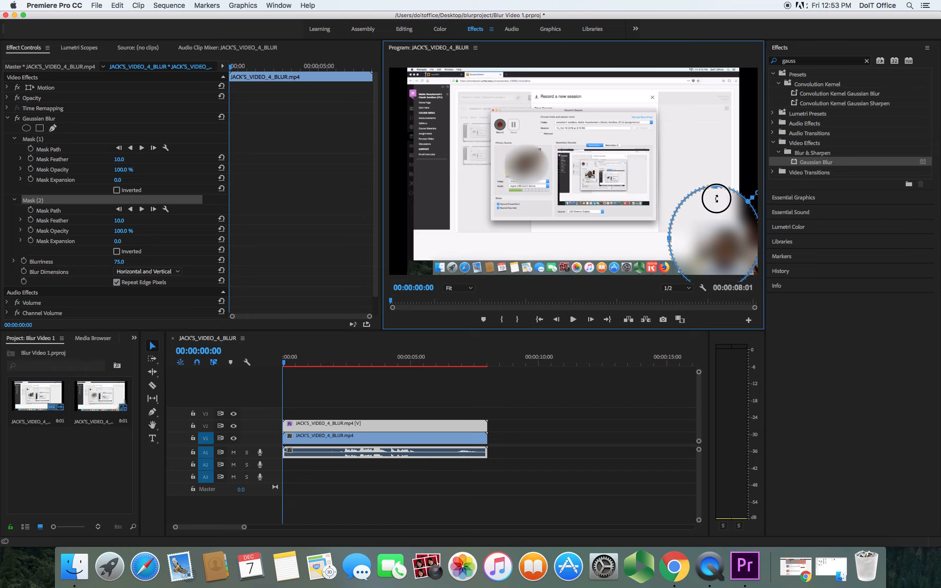
drag(717, 199, 715, 223)
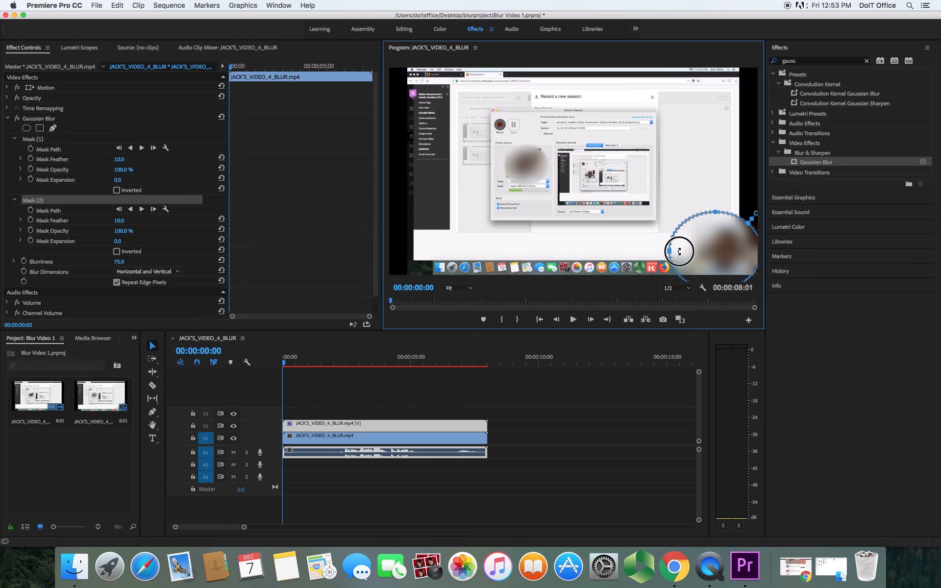
drag(679, 252, 699, 254)
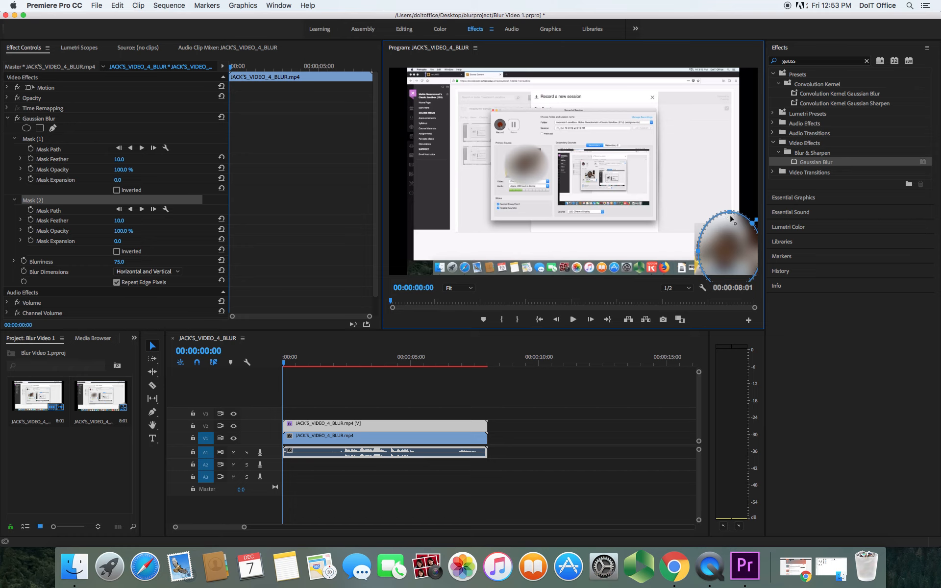
drag(727, 217, 719, 255)
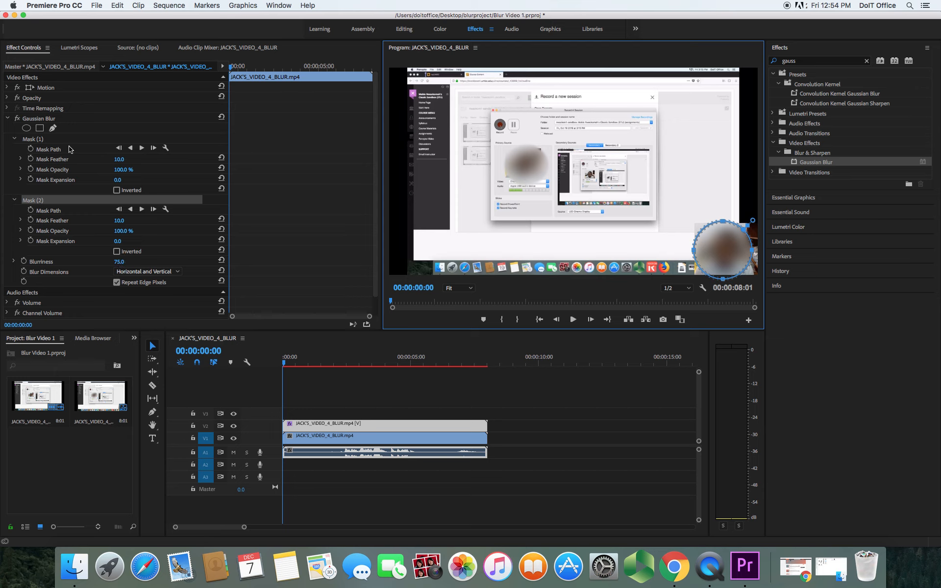
Track the first mask forward through the clip, stopping the tracking partway
click(39, 141)
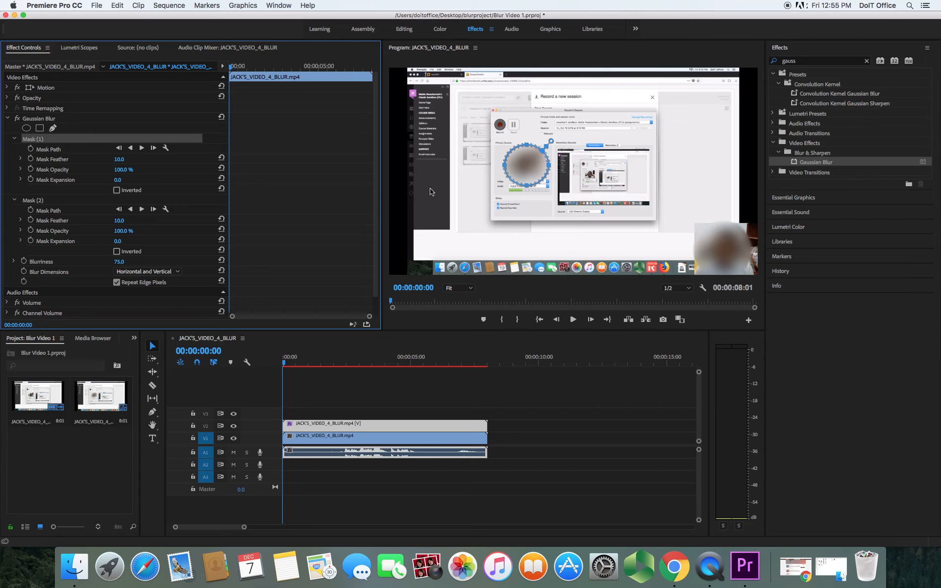
click(81, 141)
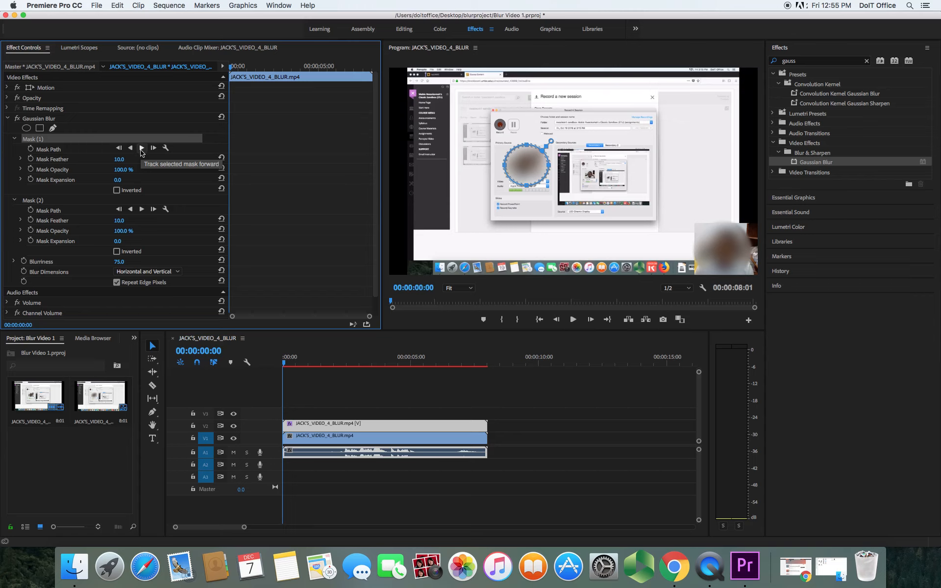
click(141, 148)
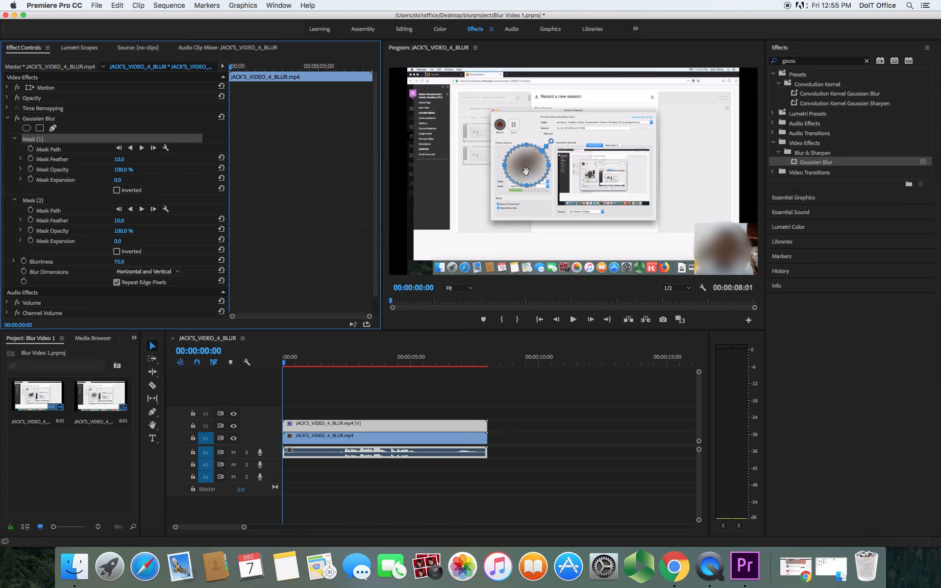
click(530, 170)
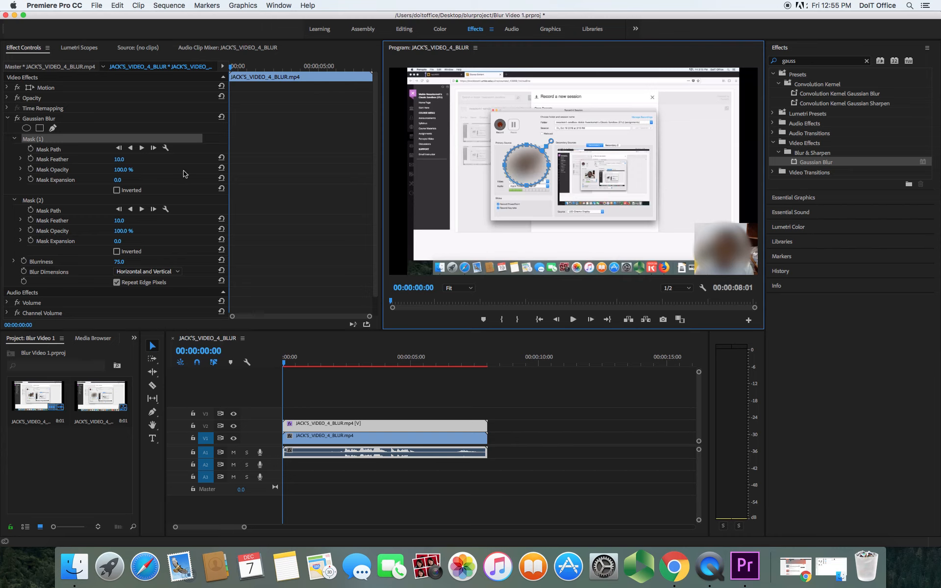
click(141, 149)
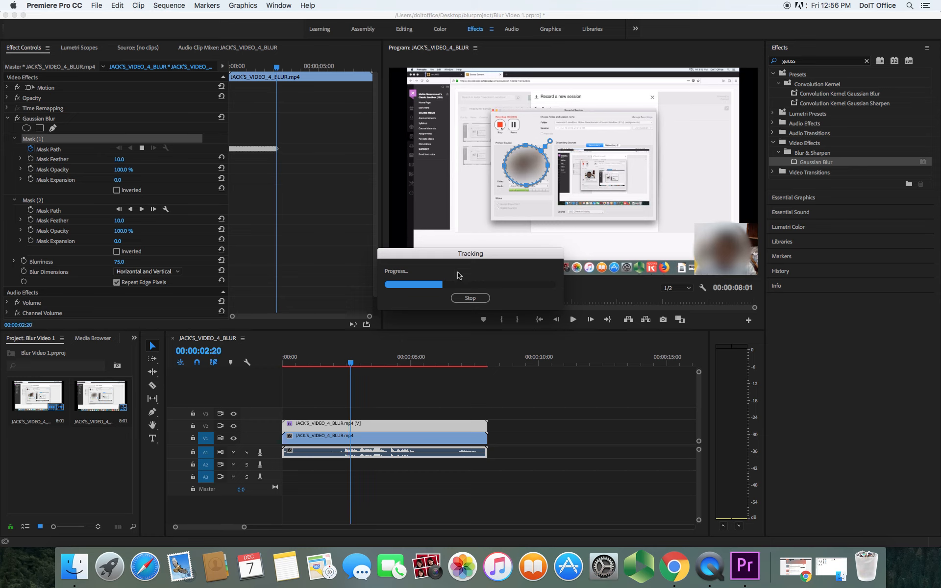
click(470, 298)
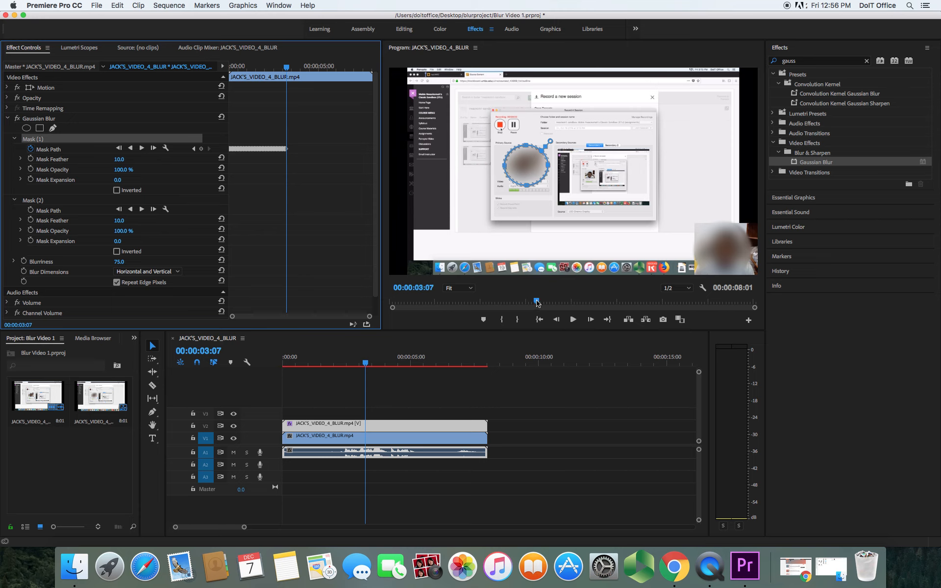
Scrub the playhead to check how the blurred masks follow the faces
drag(537, 303, 505, 304)
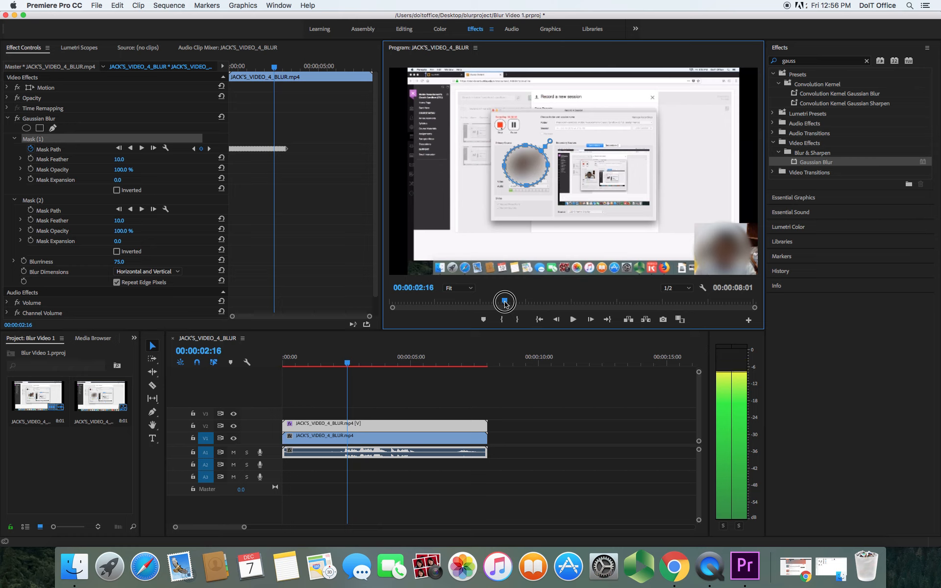
drag(507, 305, 605, 311)
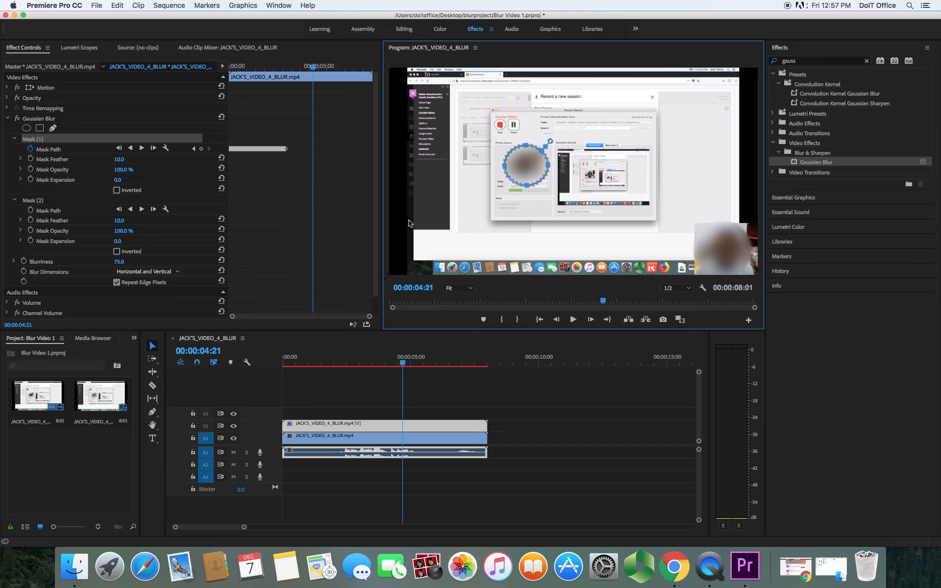
Open the media export settings for the sequence
click(97, 5)
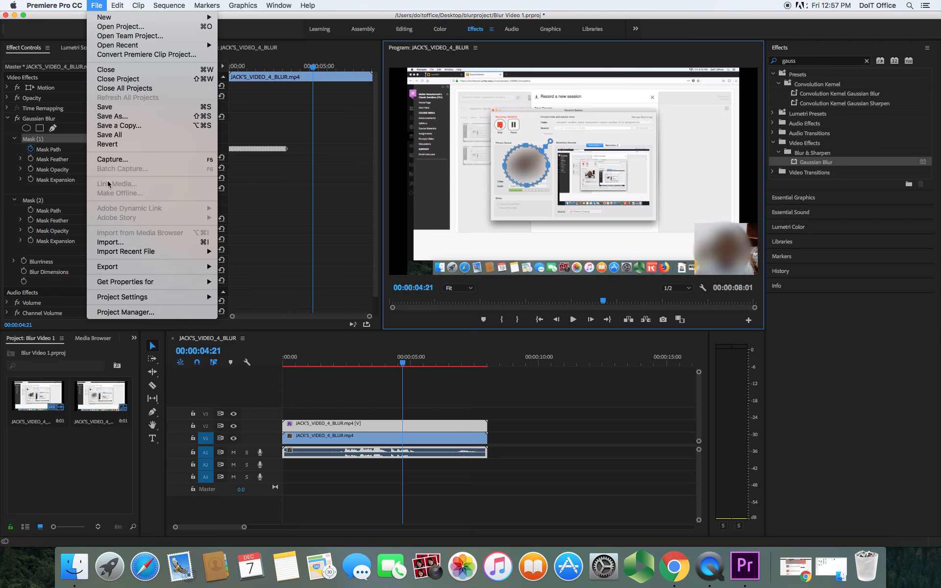
mouse_move(118, 266)
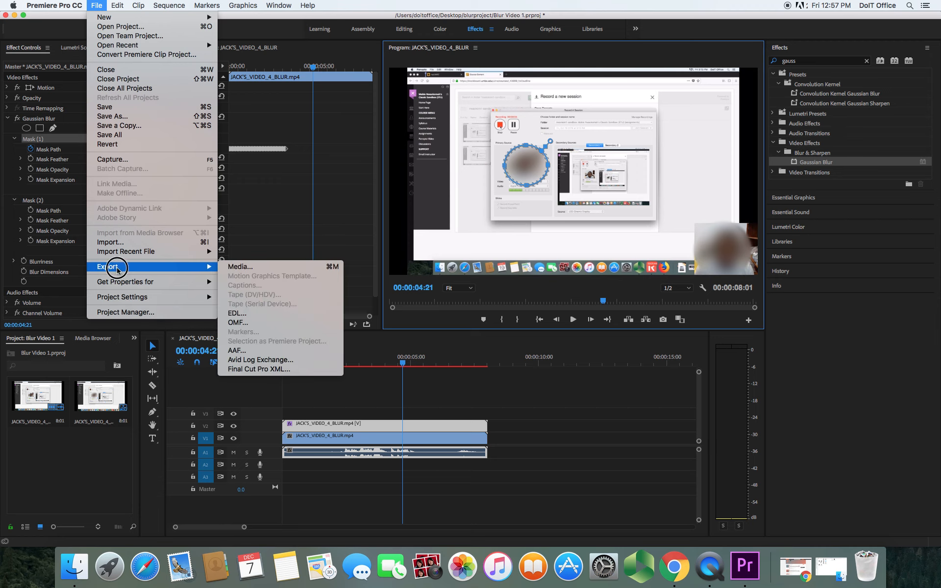
click(256, 270)
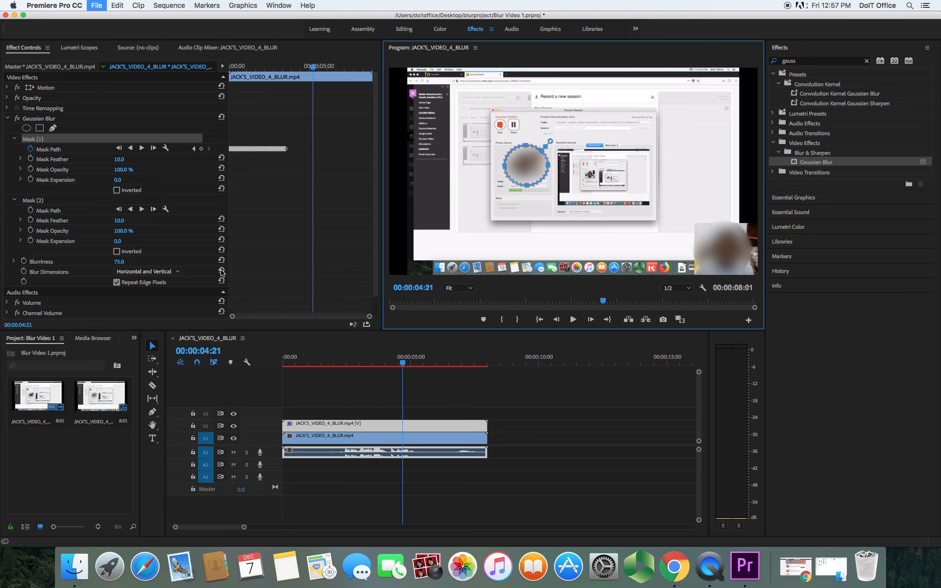
key(super+m)
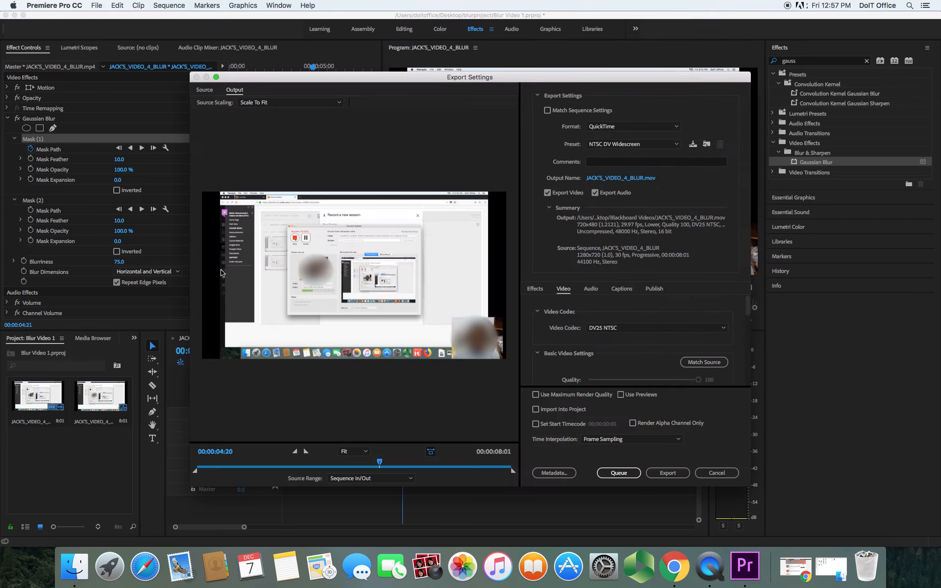